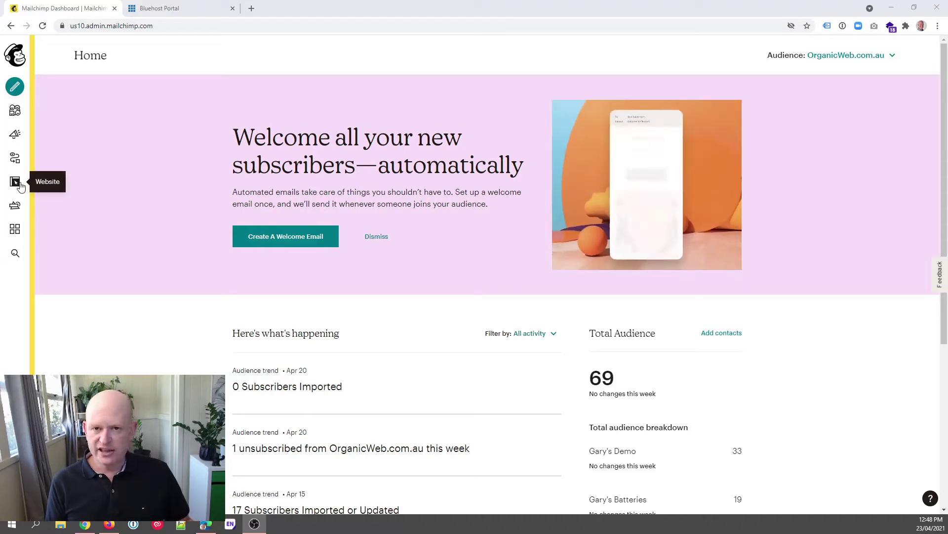
Step: Go to Website > Domains and scroll to the email domains list showing plusmarketingapp.com as Verified
left_click(16, 182)
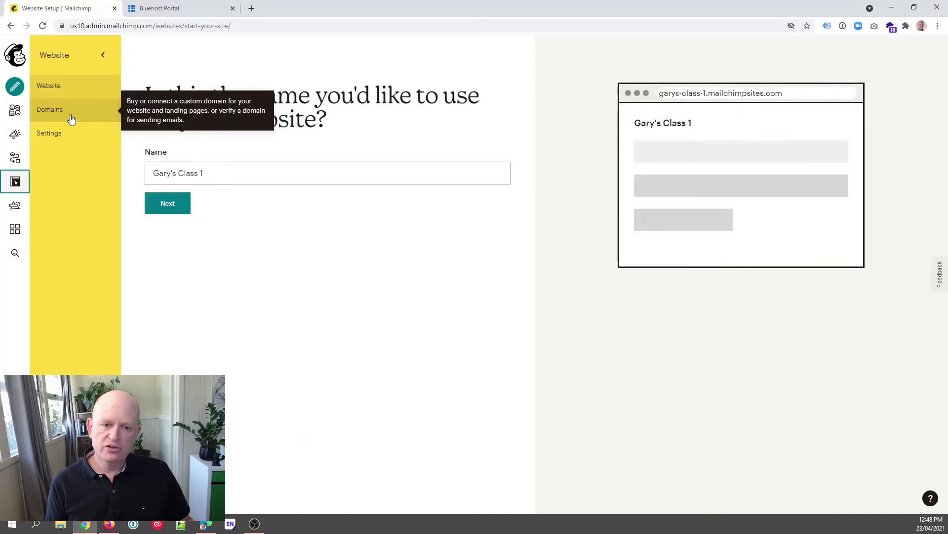
left_click(70, 117)
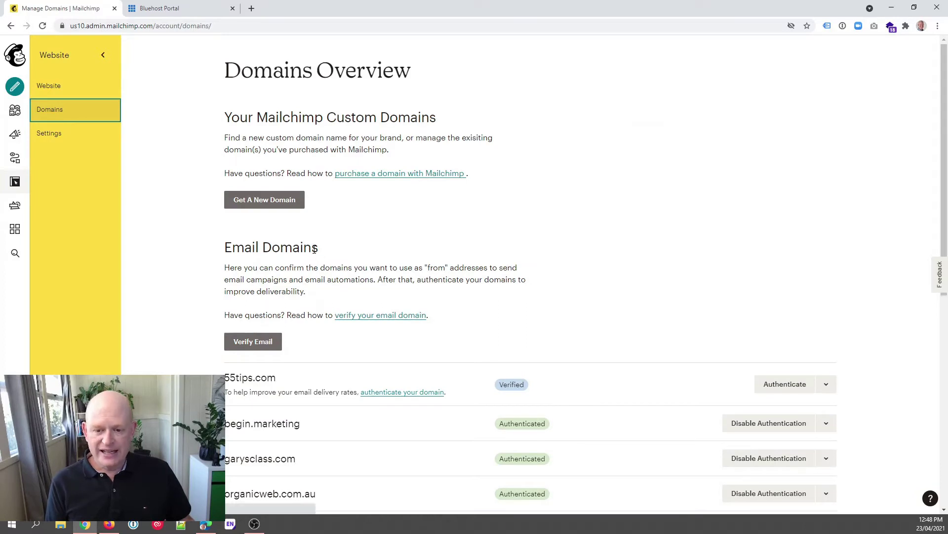
scroll(314, 251, "down", 2)
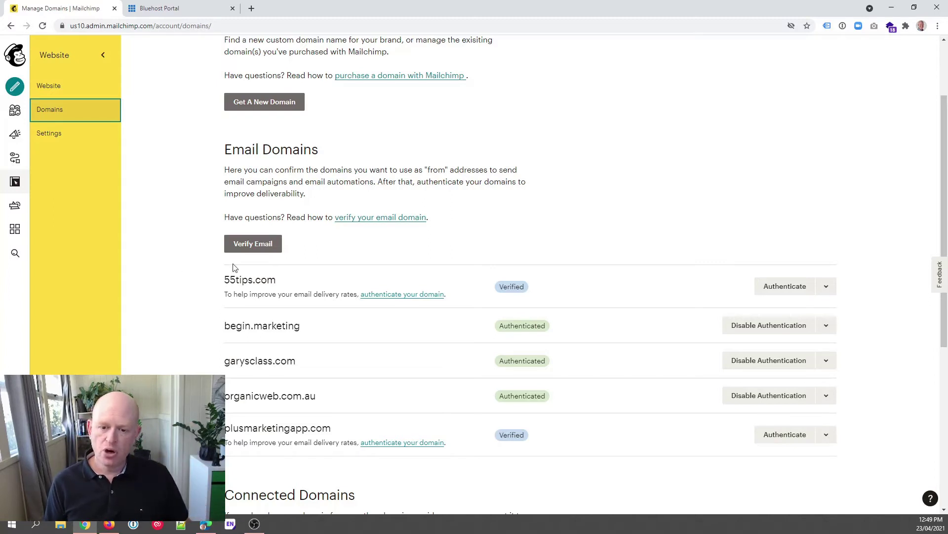
left_click(250, 250)
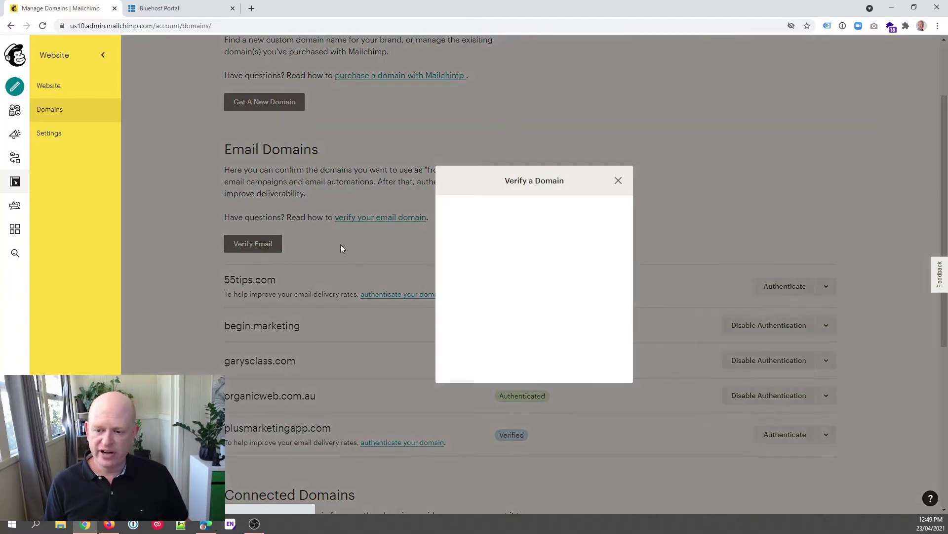
left_click(506, 280)
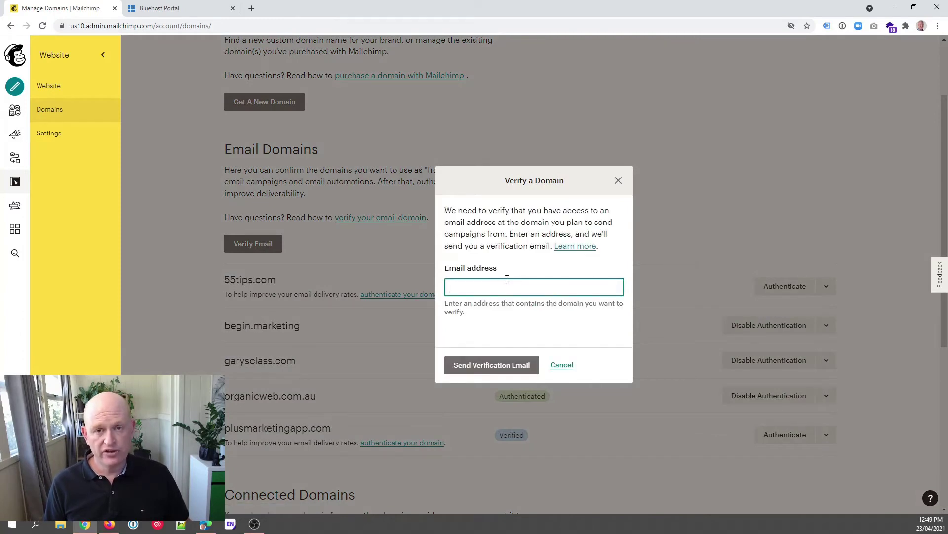
left_click(618, 180)
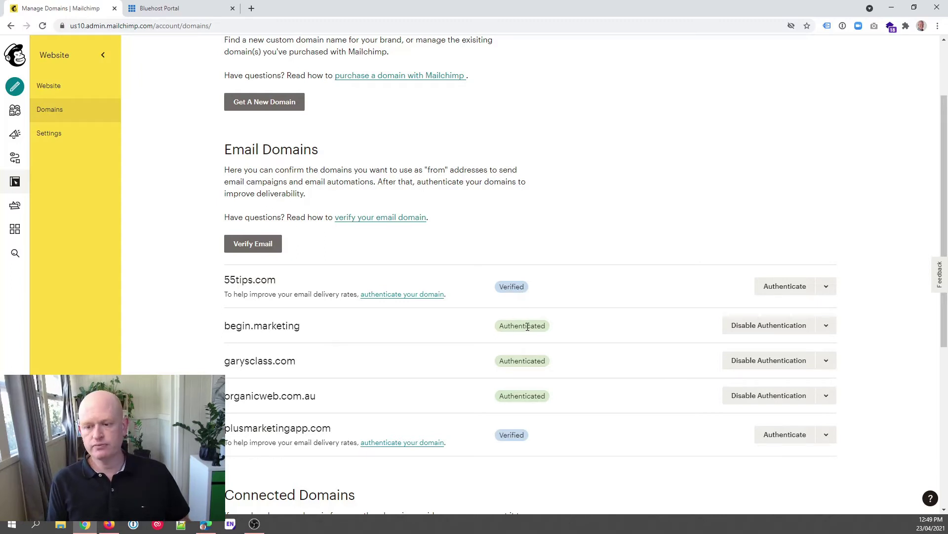
Step: Open the 55tips.com Domain Authentication dialog showing CNAMEs to dkim2.mcsv.net and dkim3.mcsv.net
left_click(785, 288)
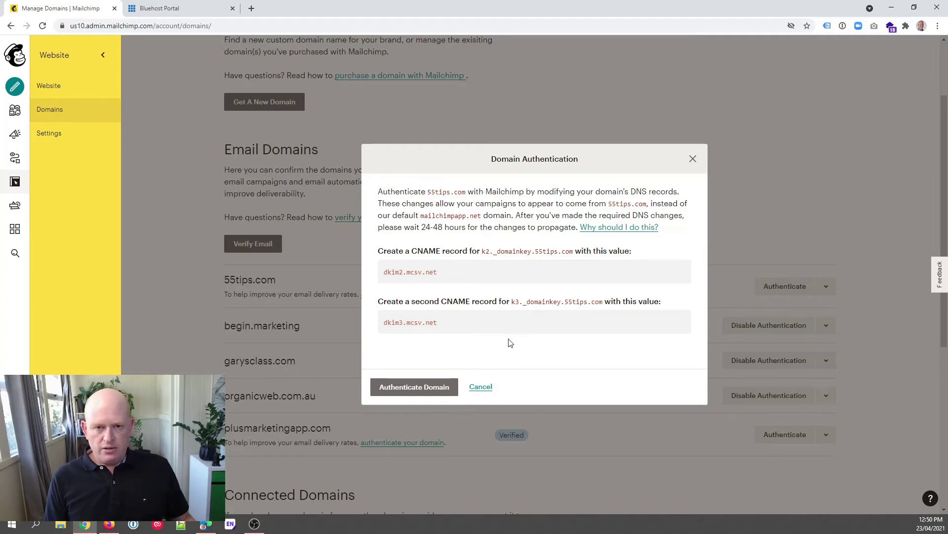
Step: Check Bluehost's domain list, which lacks 55tips.com, then return to Mailchimp's authentication instructions
left_click(174, 10)
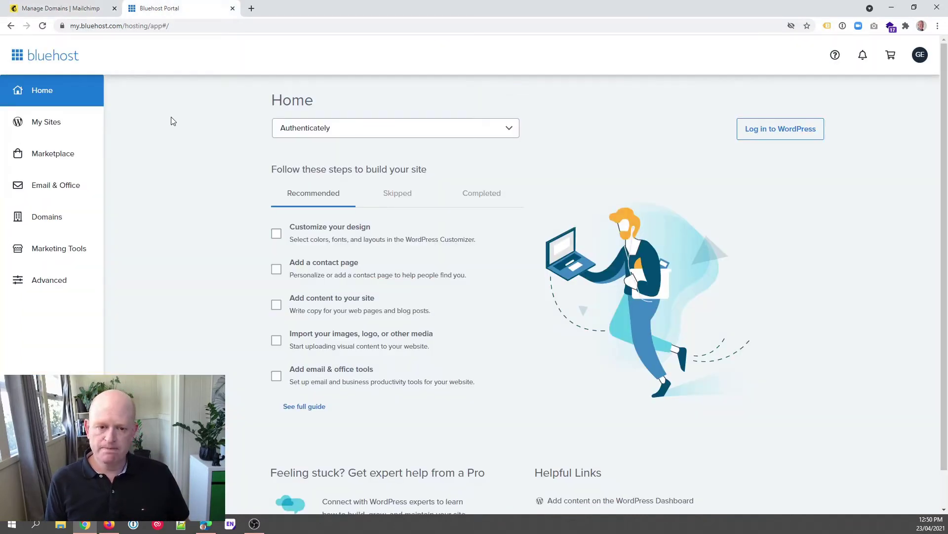
left_click(69, 219)
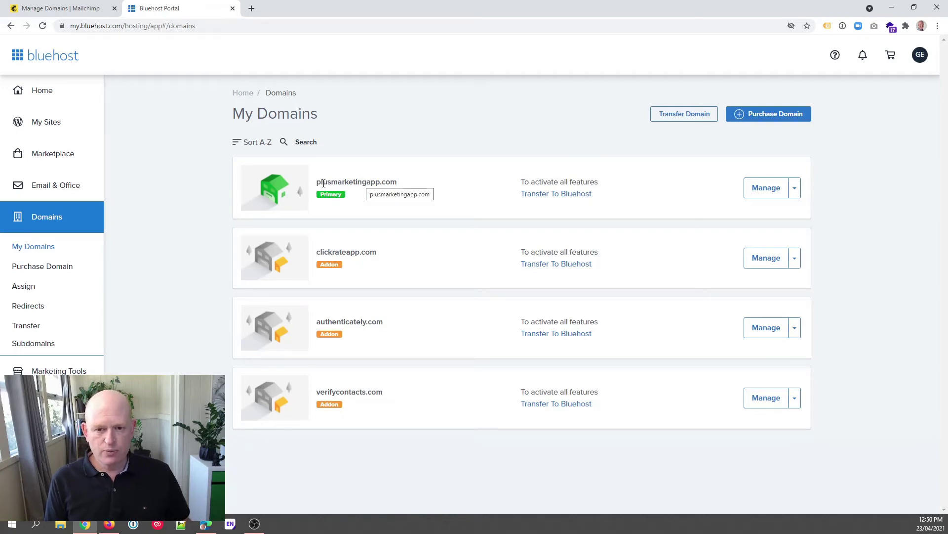
left_click(68, 6)
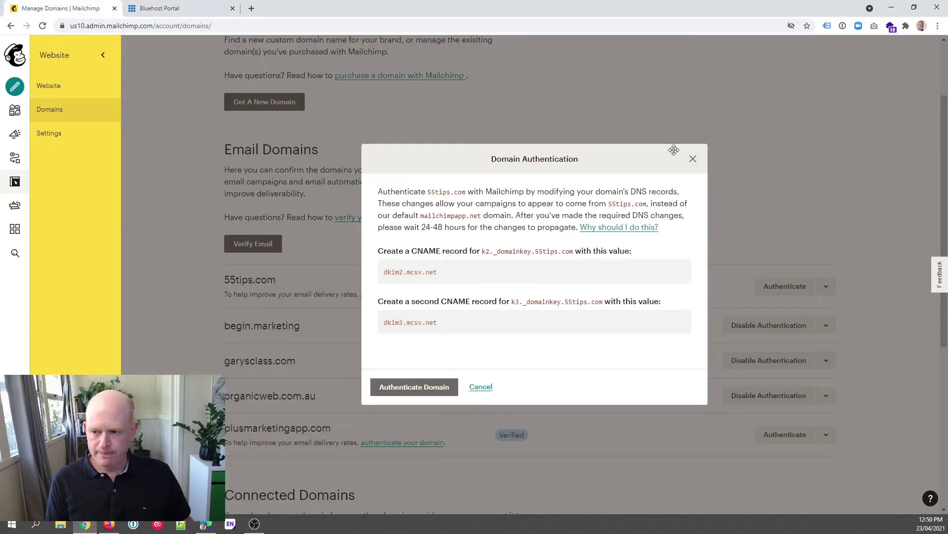
Step: Dismiss the 55tips.com authentication dialog and review the email domains list
left_click(693, 159)
scroll(477, 276, "down", 3)
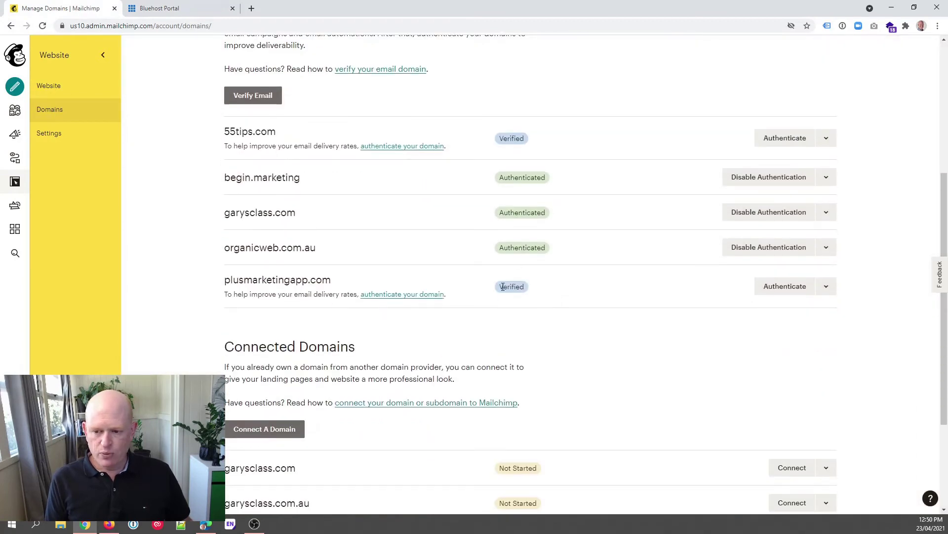
scroll(514, 285, "up", 1)
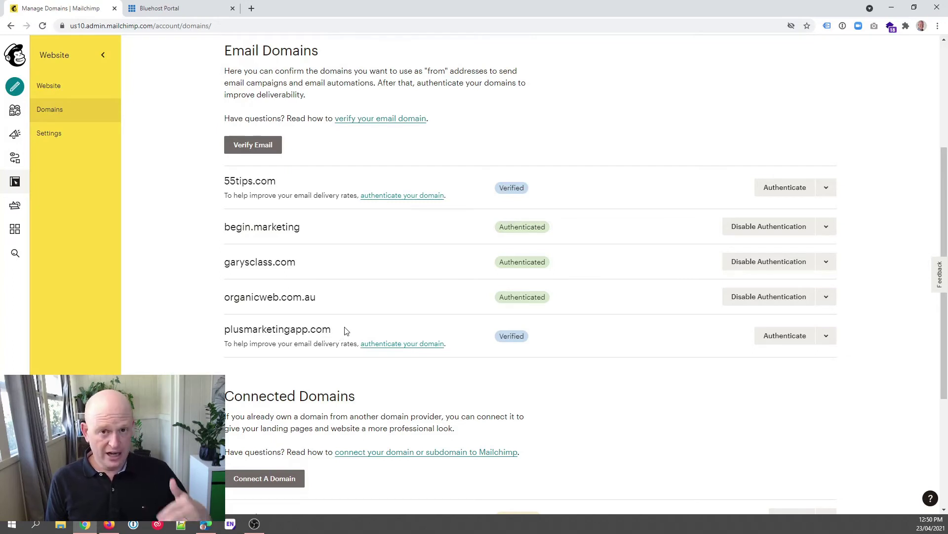
Step: Review plusmarketingapp.com's CNAME records in Bluehost DNS, then return to Mailchimp's domains list
left_click(190, 4)
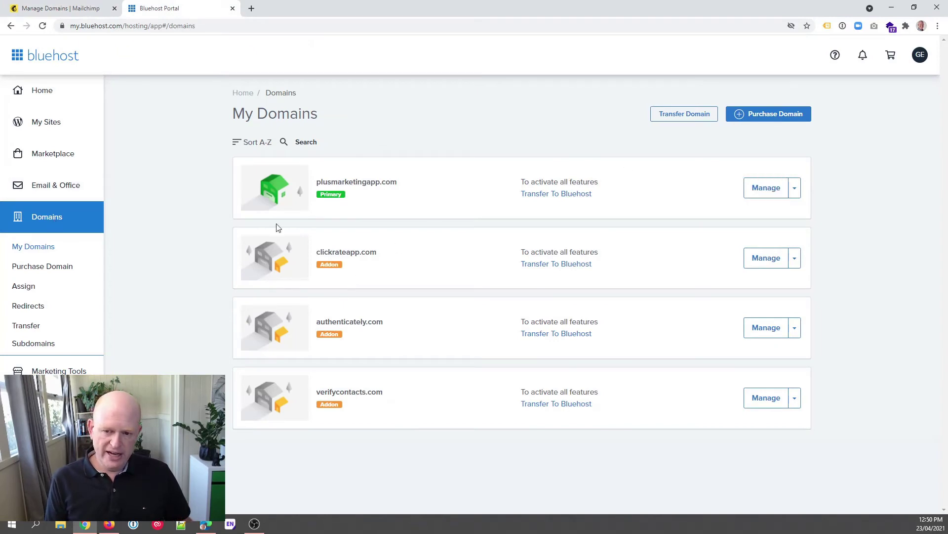
left_click(775, 193)
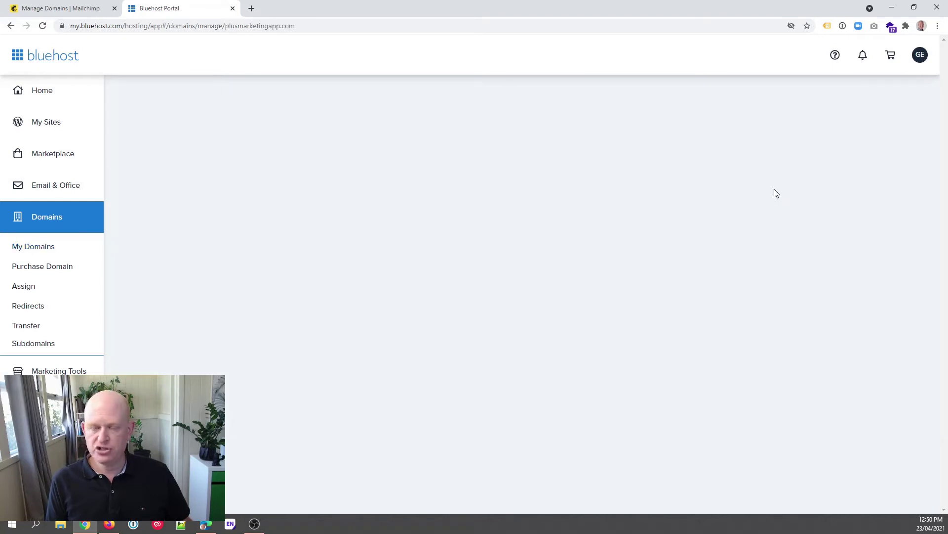
scroll(533, 207, "down", 1)
scroll(541, 214, "down", 1)
scroll(541, 214, "down", 2)
scroll(541, 216, "down", 2)
scroll(542, 217, "down", 3)
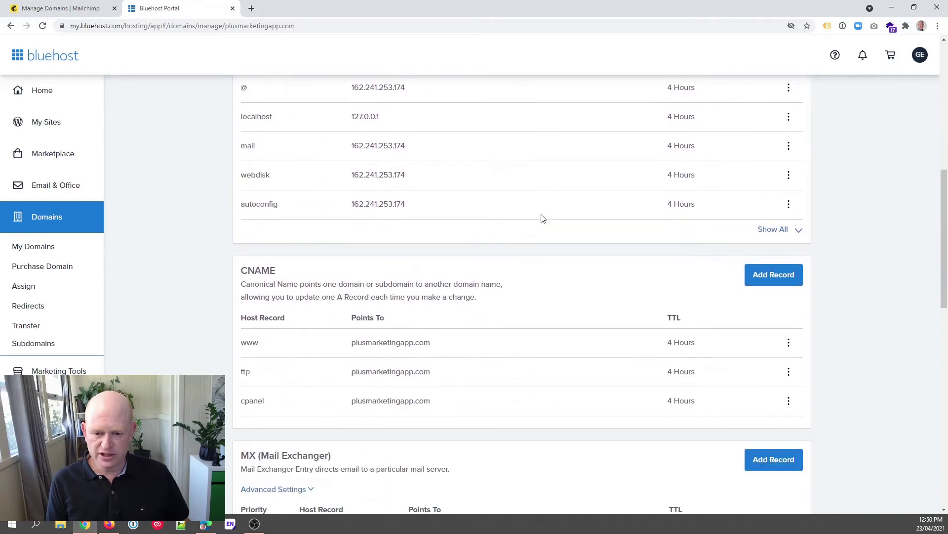
scroll(541, 217, "down", 2)
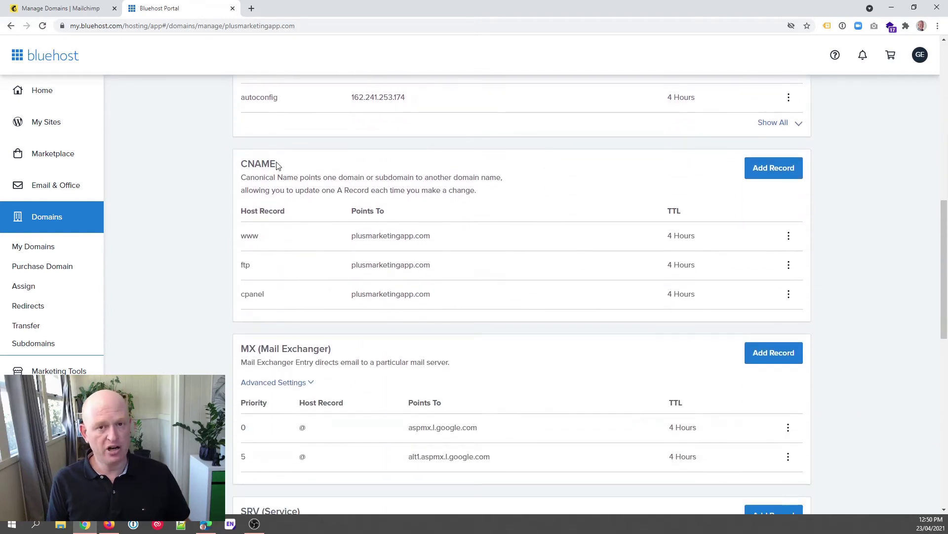
left_click(52, 7)
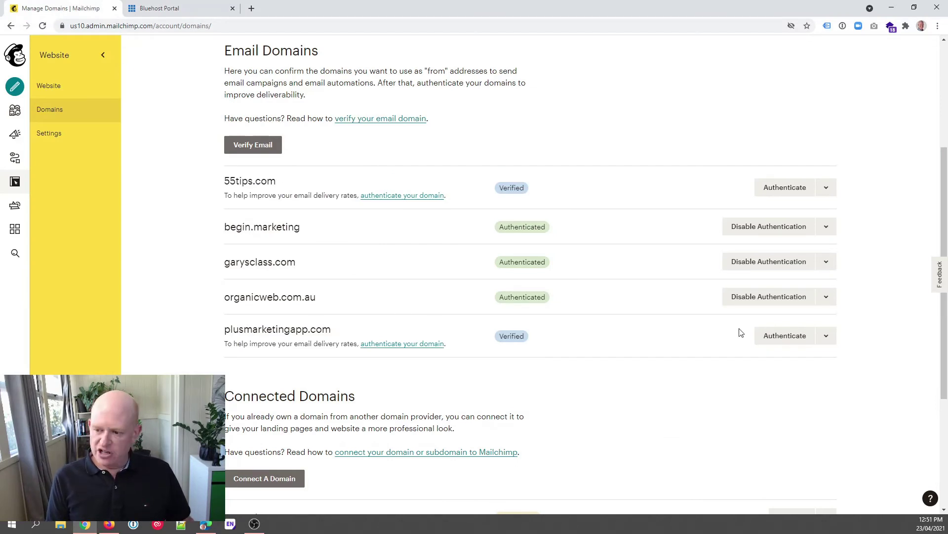
Step: Open plusmarketingapp.com's authentication instructions and copy the k2._domainkey host name for Bluehost
left_click(786, 336)
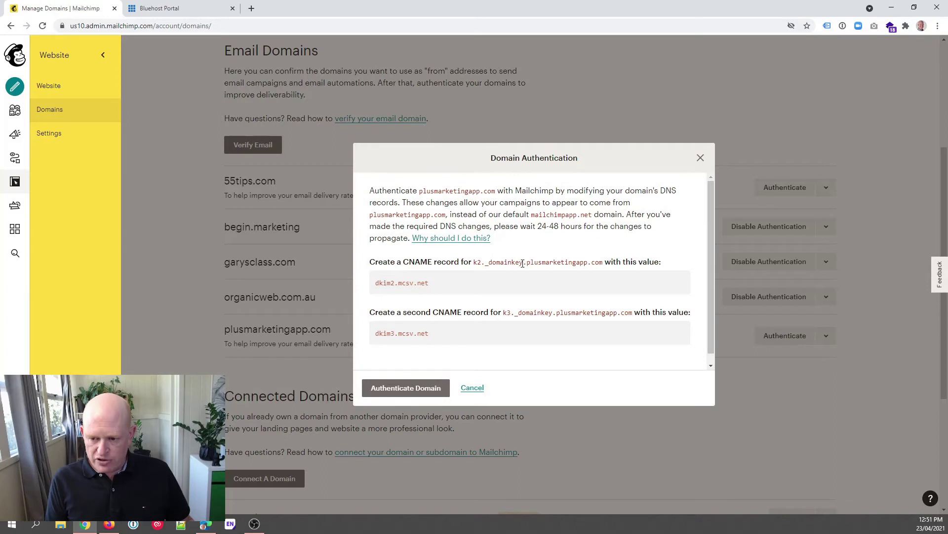
left_click_drag(473, 263, 600, 265)
key("ctrl+c")
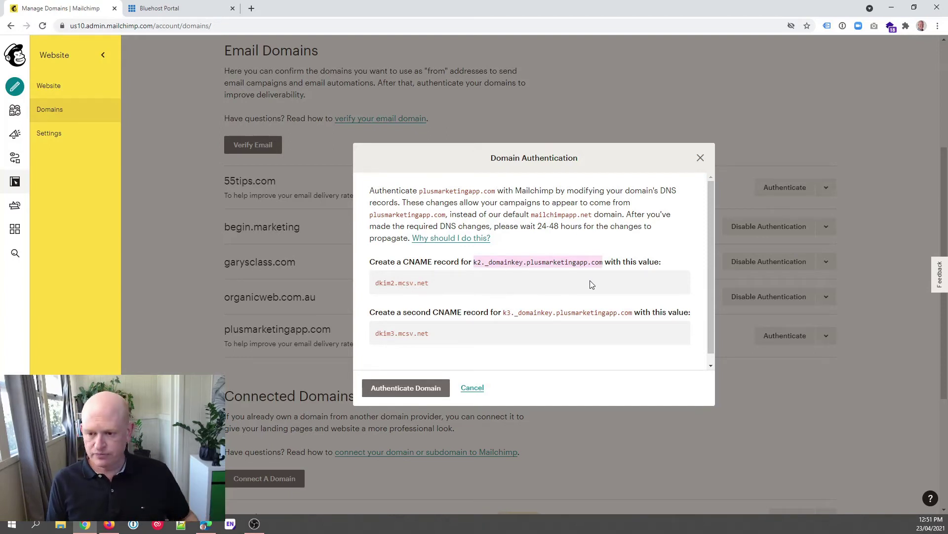
left_click(160, 6)
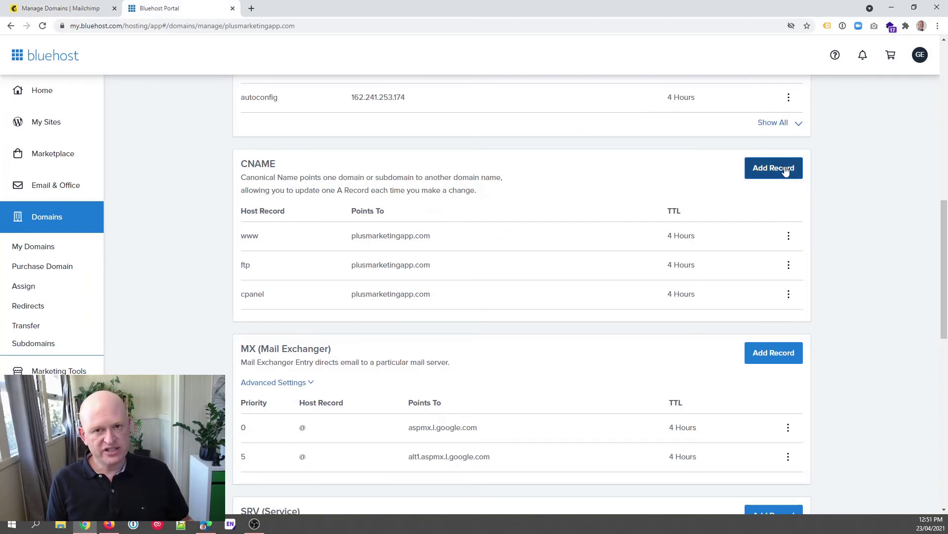
Step: Save a Bluehost CNAME record k2._domainkey pointing to dkim2.mcsv.net
left_click(785, 170)
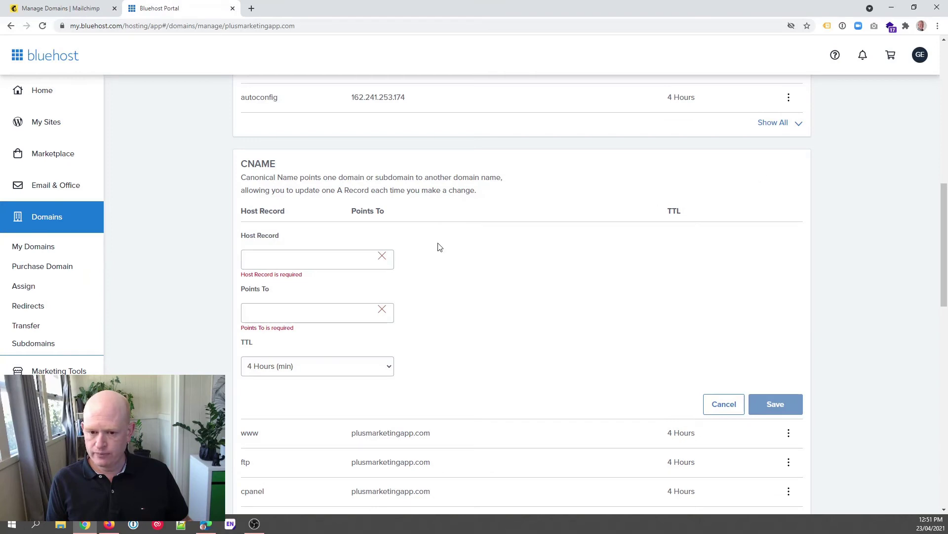
left_click(315, 253)
key("ctrl+v")
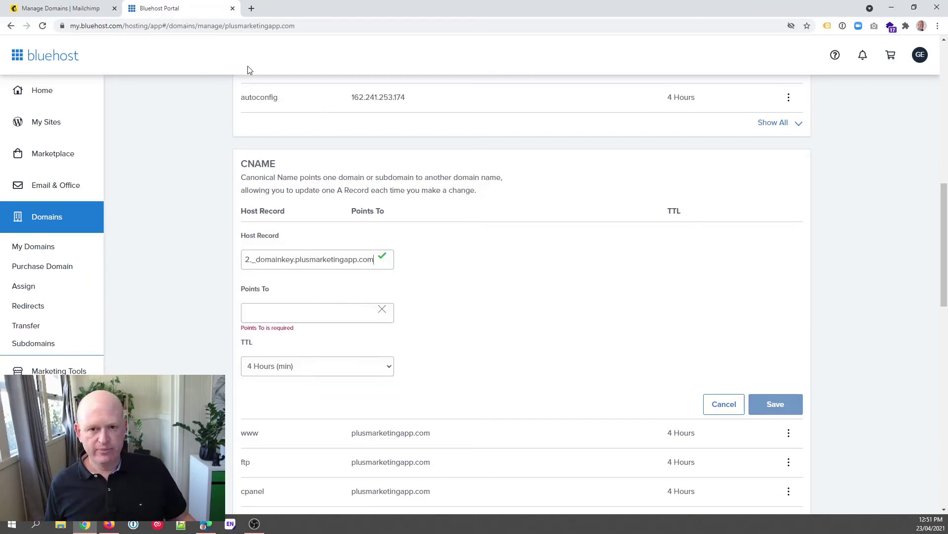
left_click(39, 8)
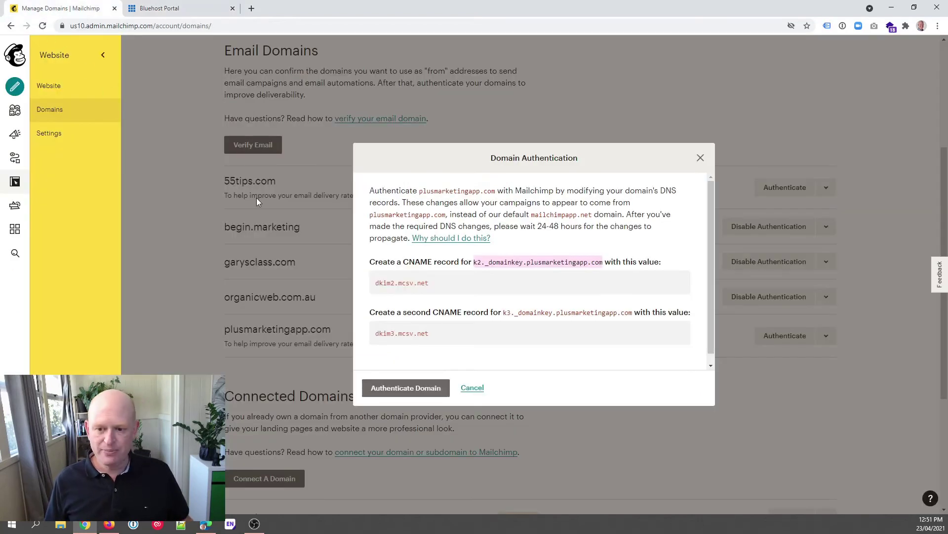
left_click_drag(434, 284, 371, 286)
key("ctrl+c")
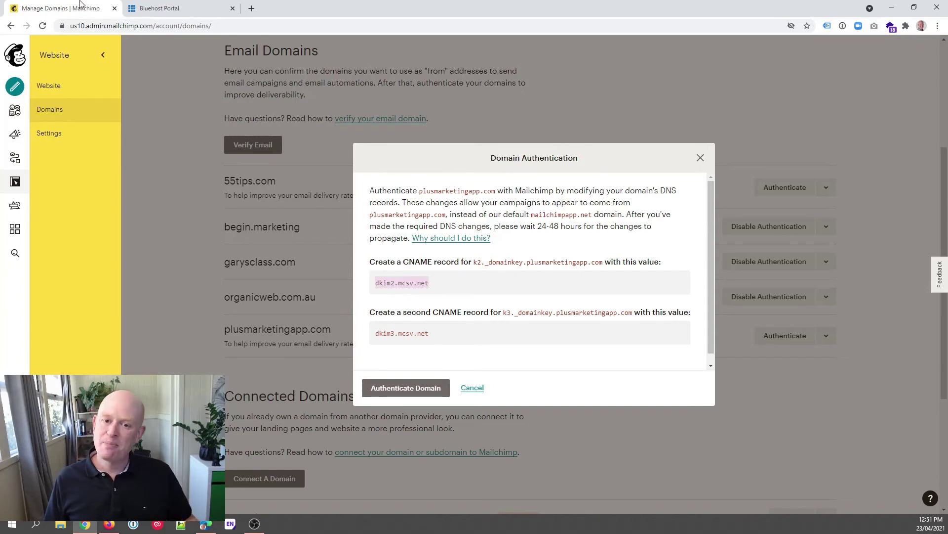
left_click(189, 9)
left_click(284, 314)
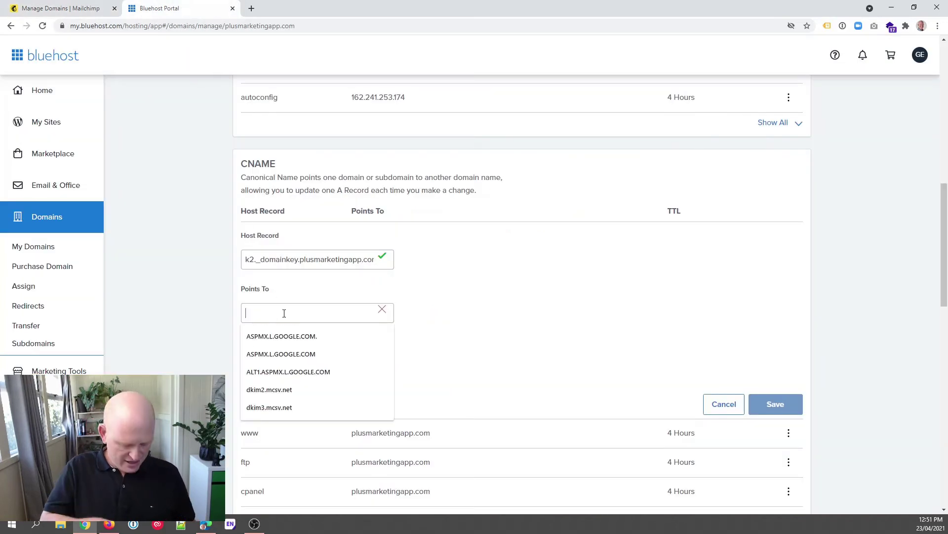
key("ctrl+v")
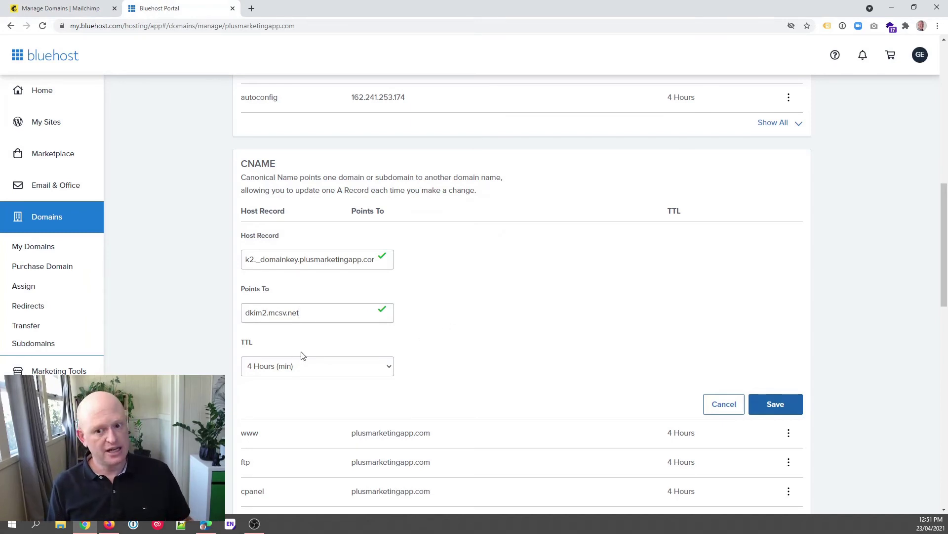
left_click(776, 404)
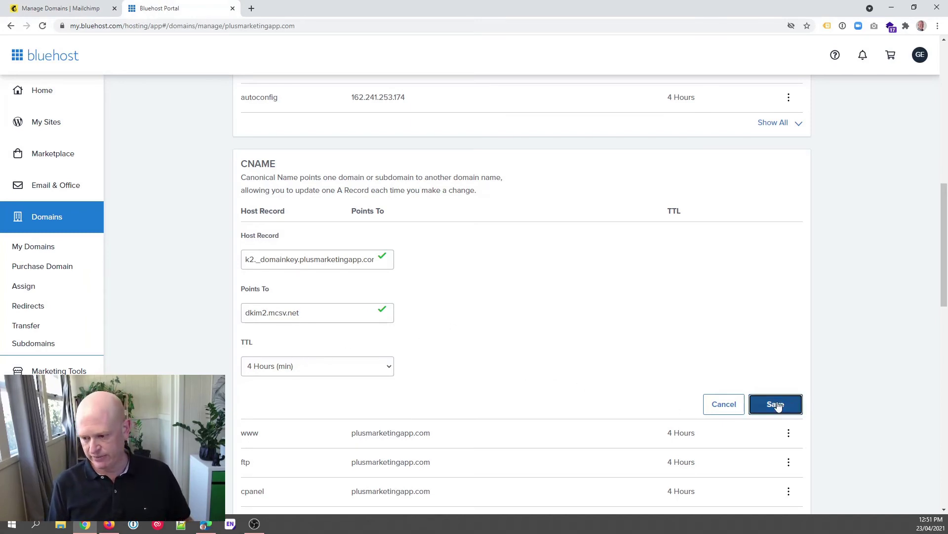
Step: Copy the k3._domainkey host name from Mailchimp for the next Bluehost record
left_click(51, 4)
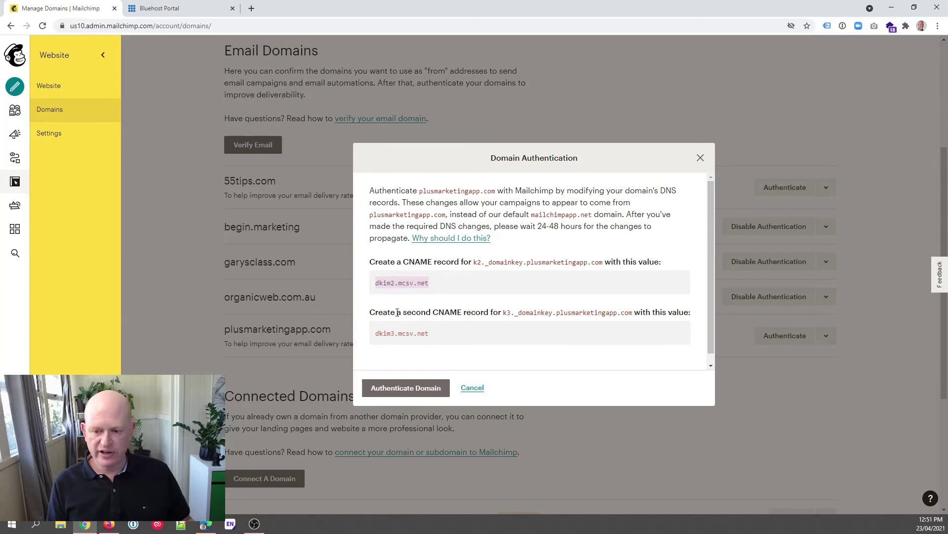
left_click_drag(504, 313, 631, 315)
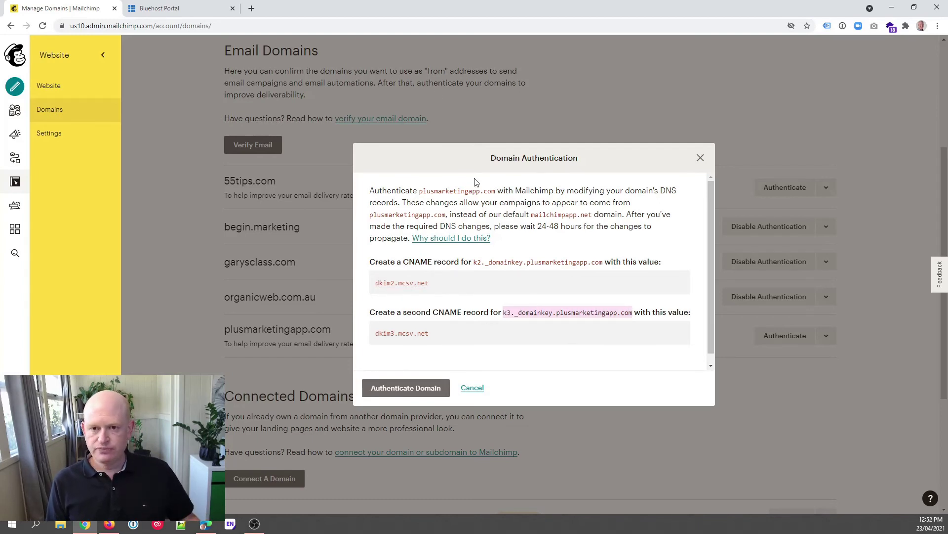
left_click(163, 8)
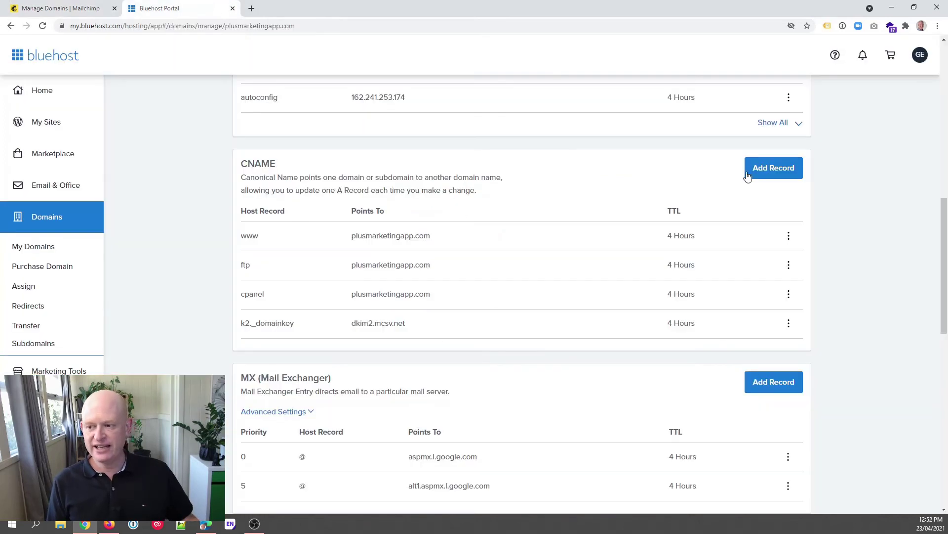
Step: Save a Bluehost CNAME record k3._domainkey pointing to dkim3.mcsv.net
left_click(771, 170)
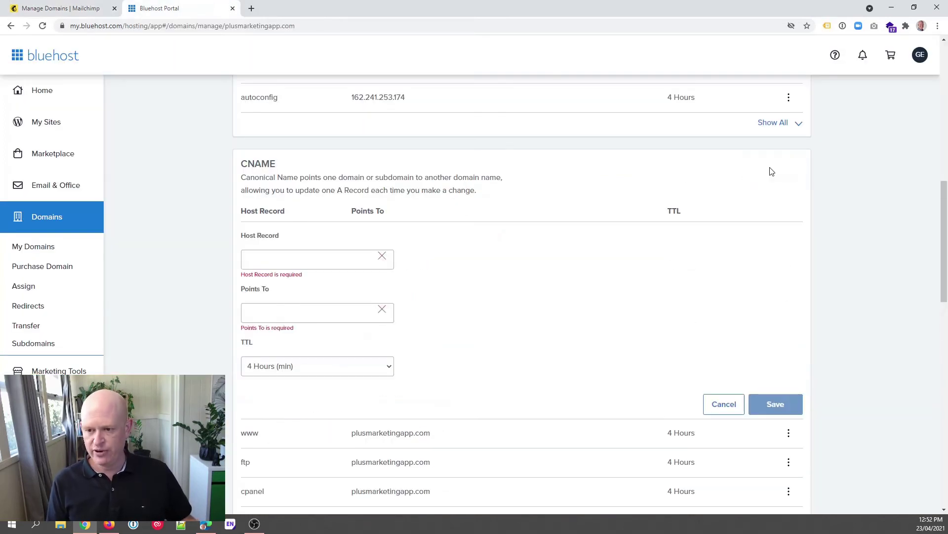
left_click(275, 257)
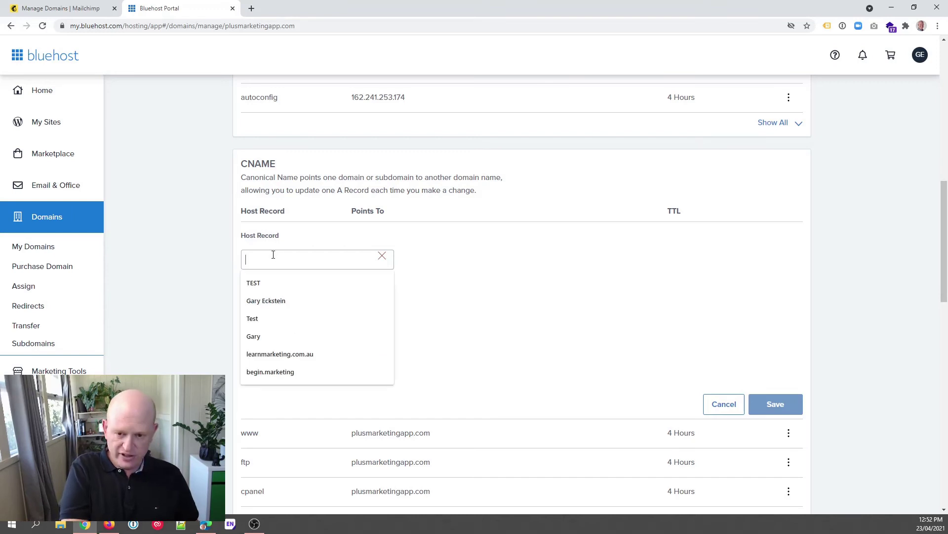
key("ctrl+v")
left_click(59, 8)
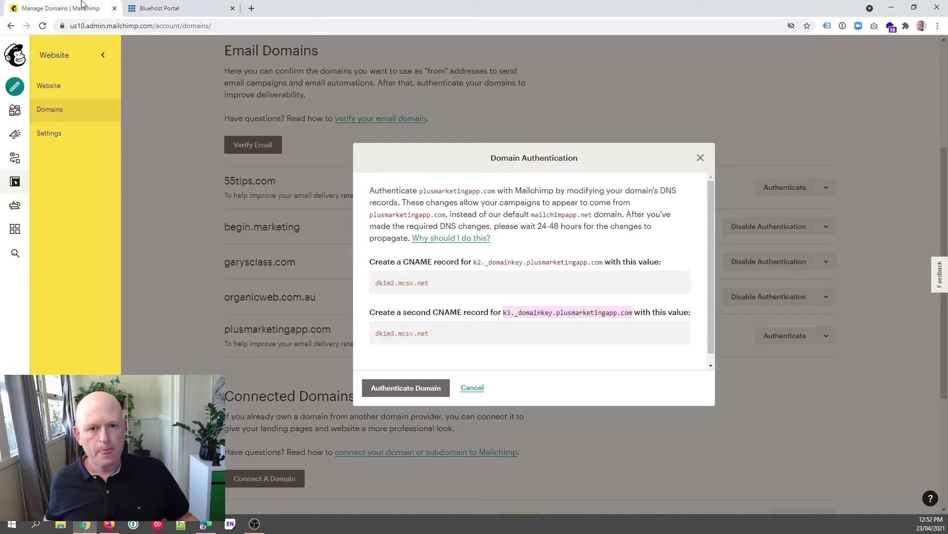
left_click_drag(433, 333, 373, 336)
key("ctrl+c")
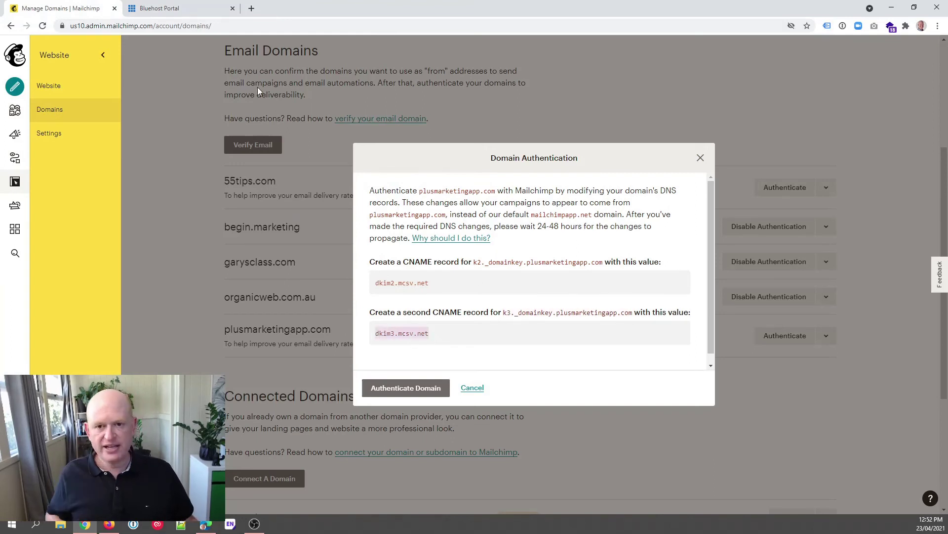
left_click(206, 5)
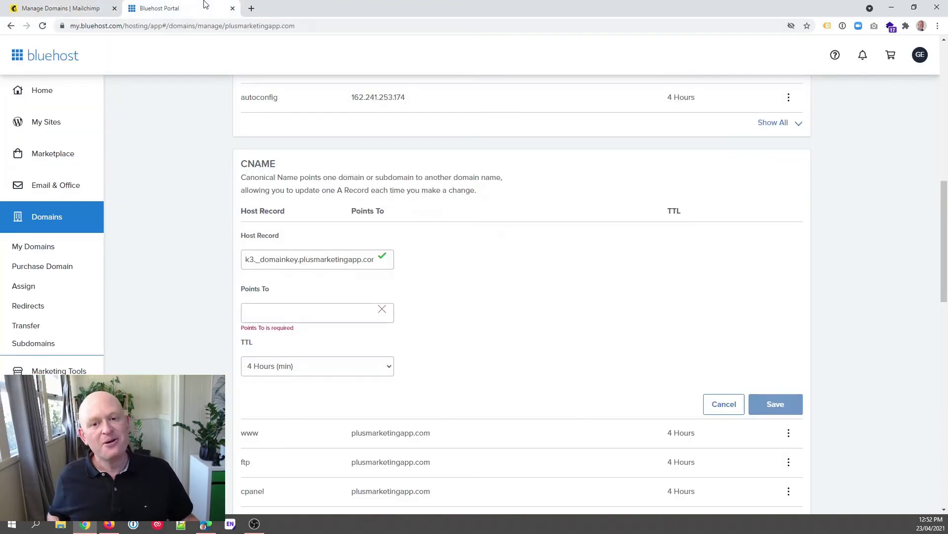
left_click(340, 320)
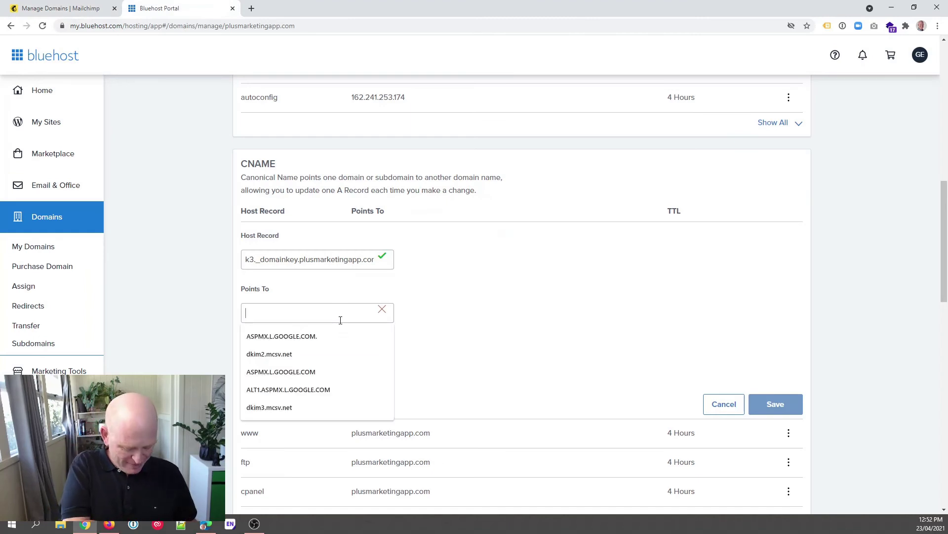
key("ctrl+v")
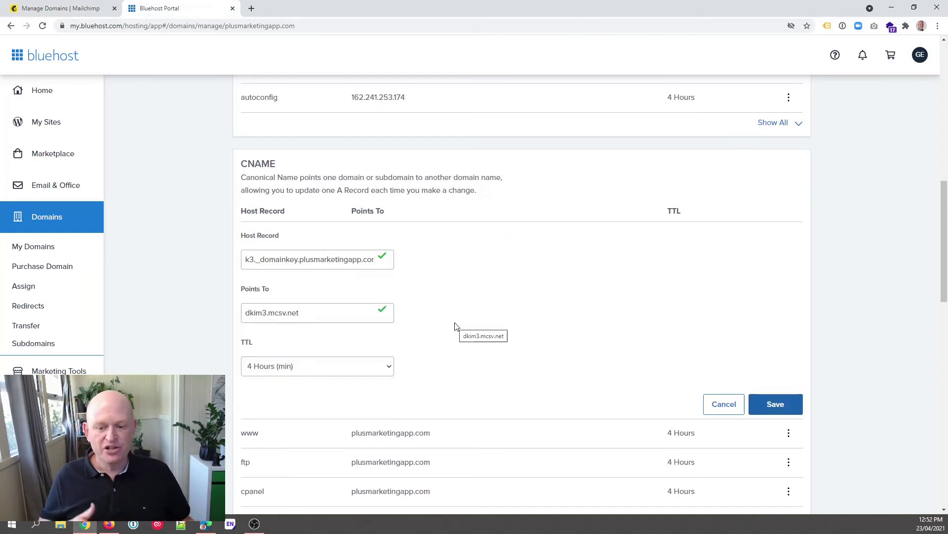
left_click(786, 410)
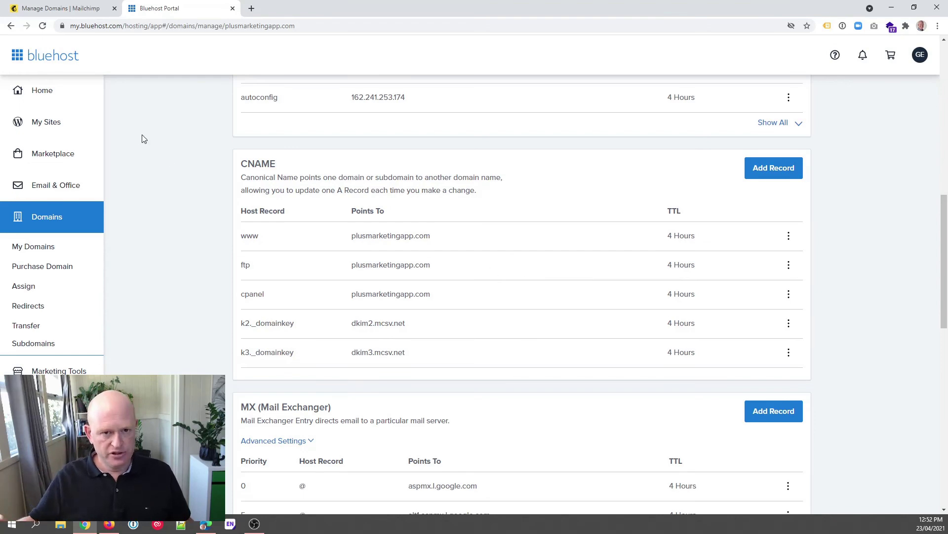
Step: Run Mailchimp's plusmarketingapp.com authentication check, which reports the k2 and k3 records not found yet
left_click(66, 7)
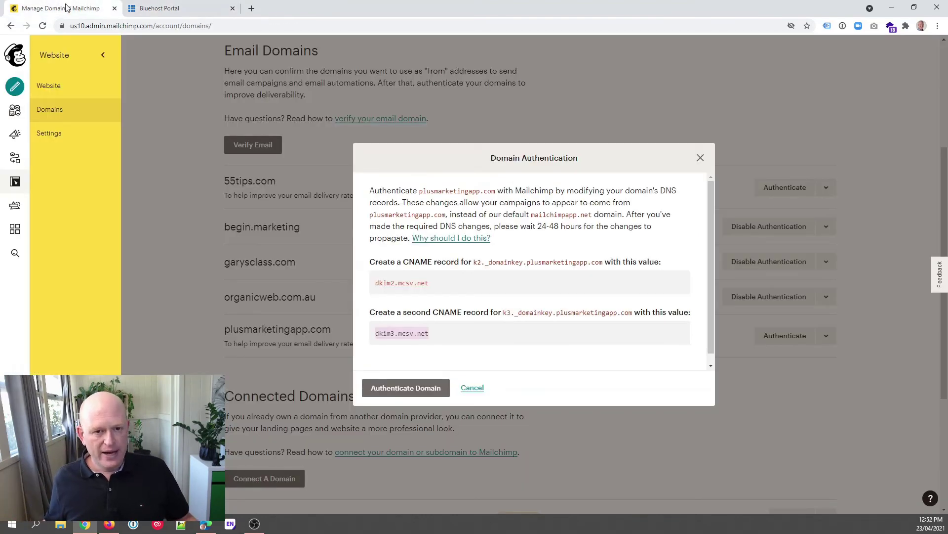
left_click(383, 388)
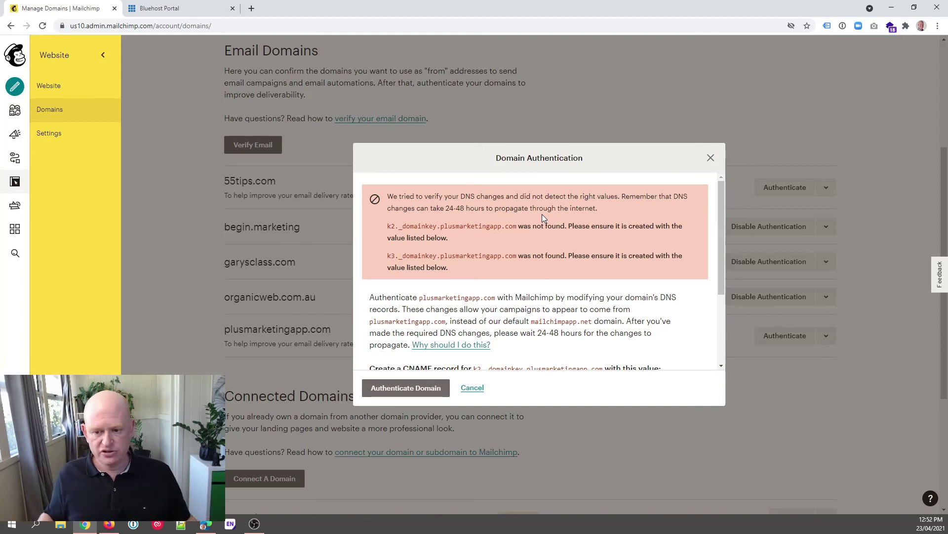
left_click(470, 388)
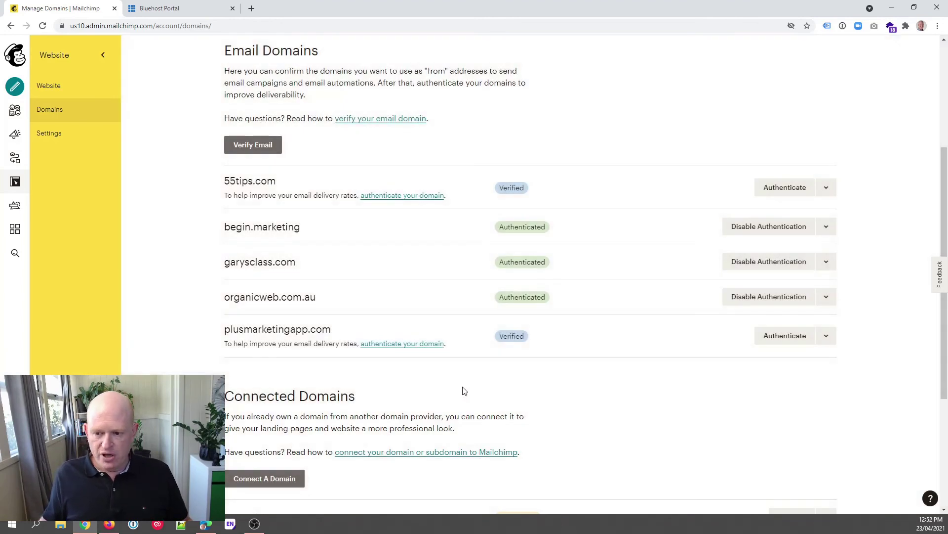